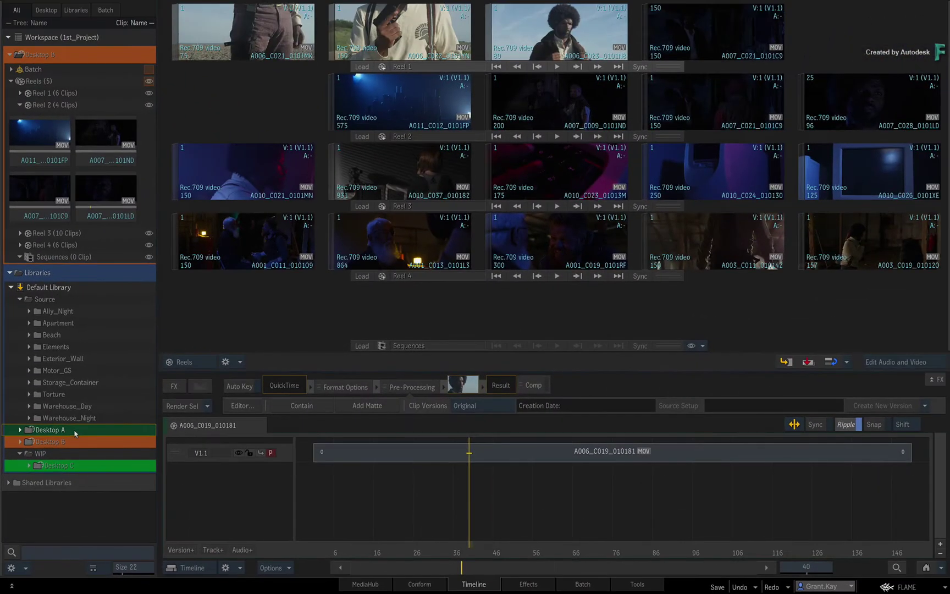
- Load Desktop A, then Desktop B, then WIP/Desktop C from the library into the Reels area
{"action": "left_click_drag", "start_coordinate": [76, 432], "coordinate": [522, 317]}
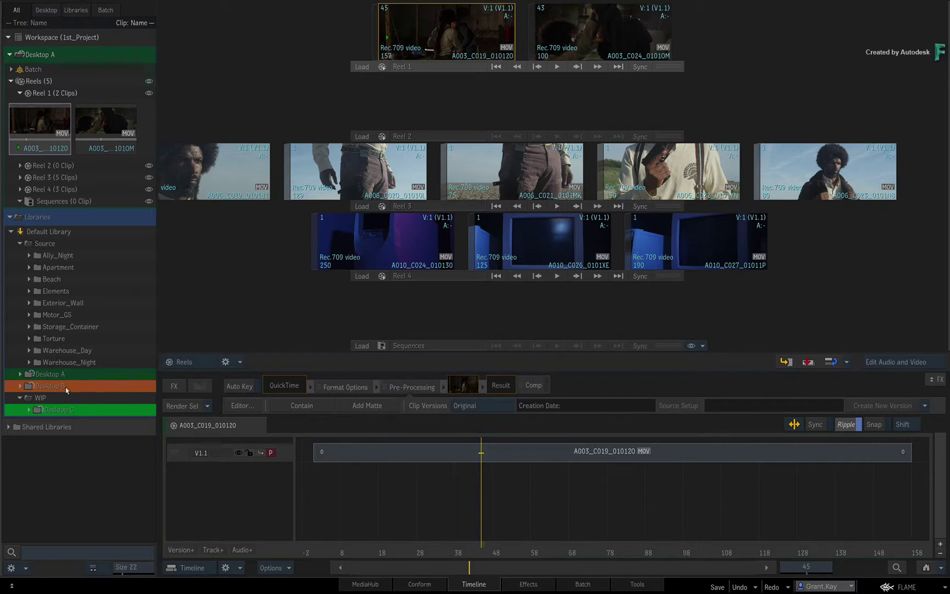
{"action": "left_click_drag", "start_coordinate": [66, 389], "coordinate": [76, 63]}
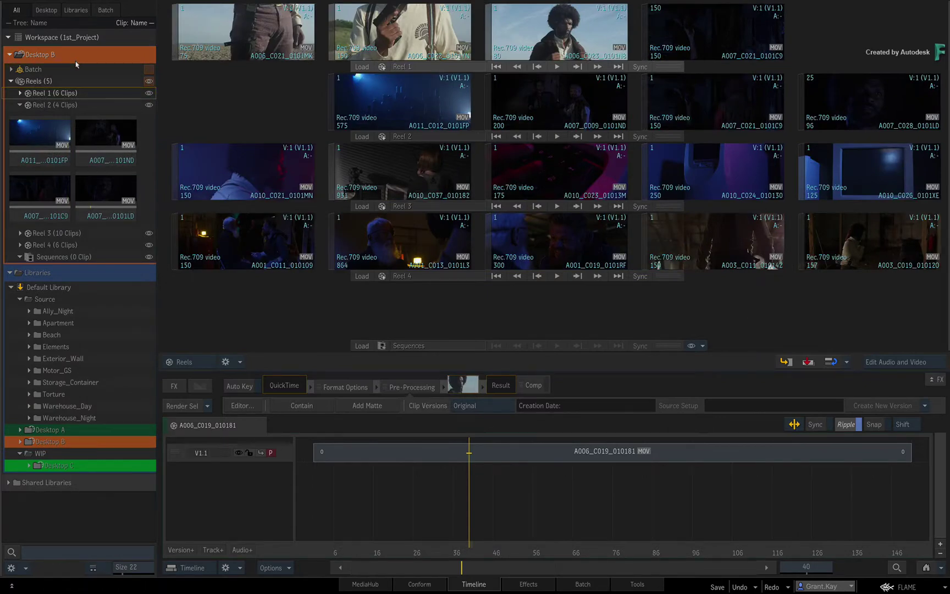
{"action": "left_click_drag", "start_coordinate": [60, 465], "coordinate": [431, 322]}
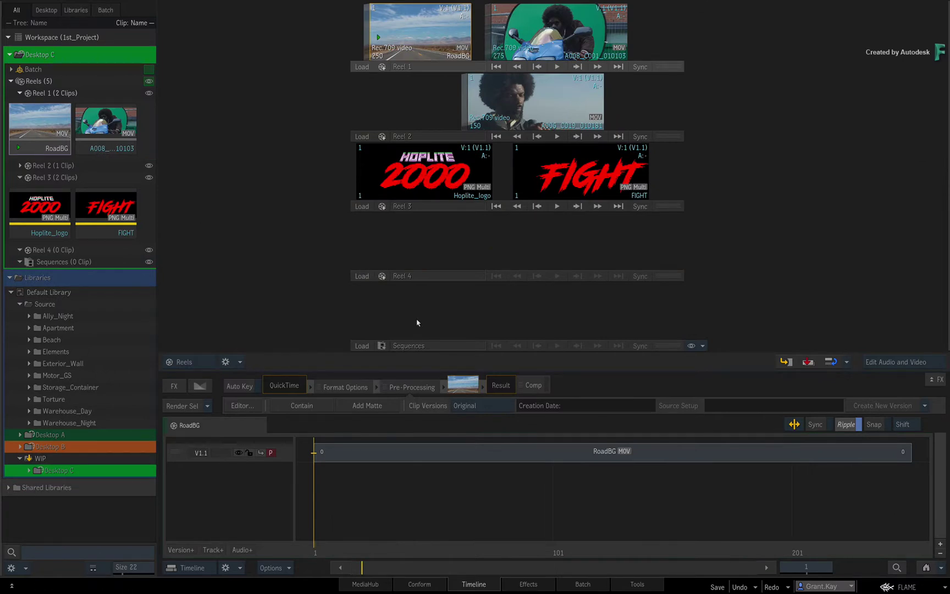
- Replace the current Desktop C with the stored Desktop A from the library
{"action": "right_click", "coordinate": [87, 437]}
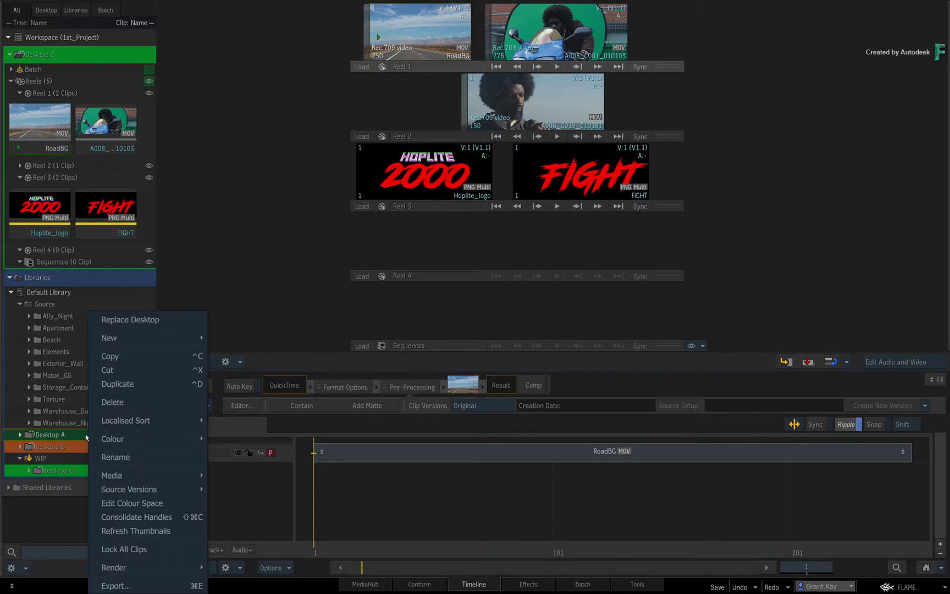
{"action": "left_click", "coordinate": [170, 320]}
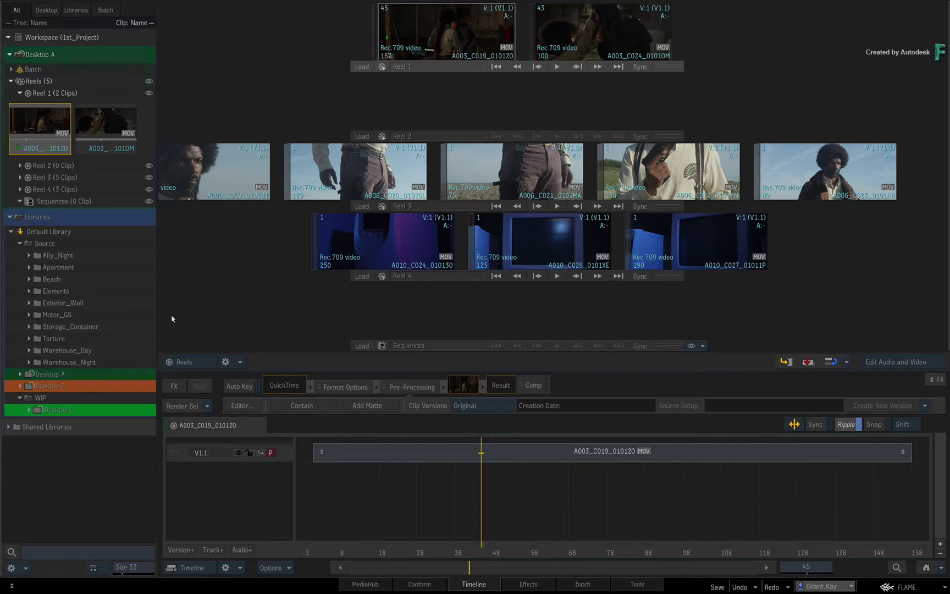
{"action": "right_click", "coordinate": [62, 55]}
{"action": "left_click", "coordinate": [101, 119]}
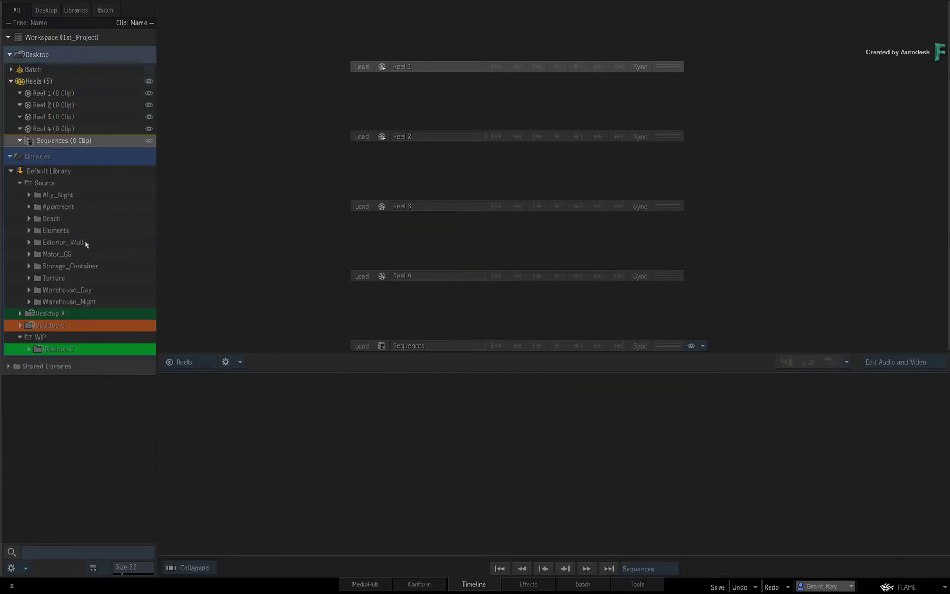
{"action": "left_click_drag", "start_coordinate": [60, 316], "coordinate": [471, 169]}
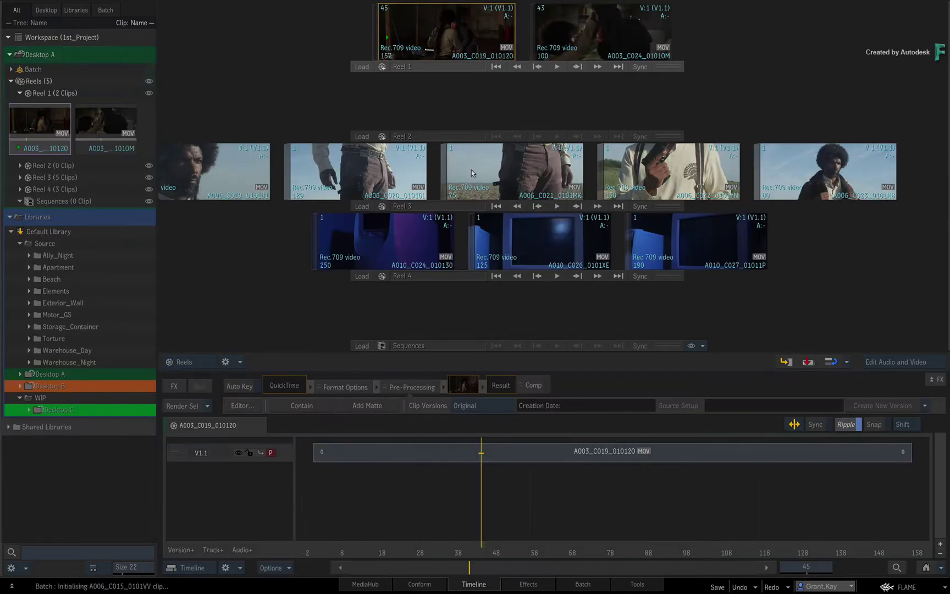
{"action": "right_click", "coordinate": [77, 56]}
{"action": "left_click", "coordinate": [113, 121]}
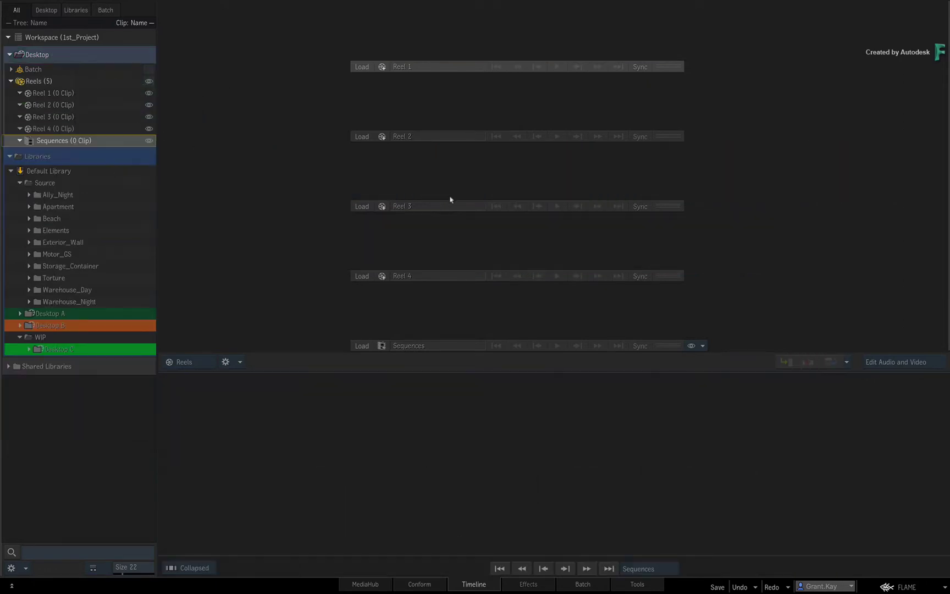
{"action": "key", "text": "ctrl+z"}
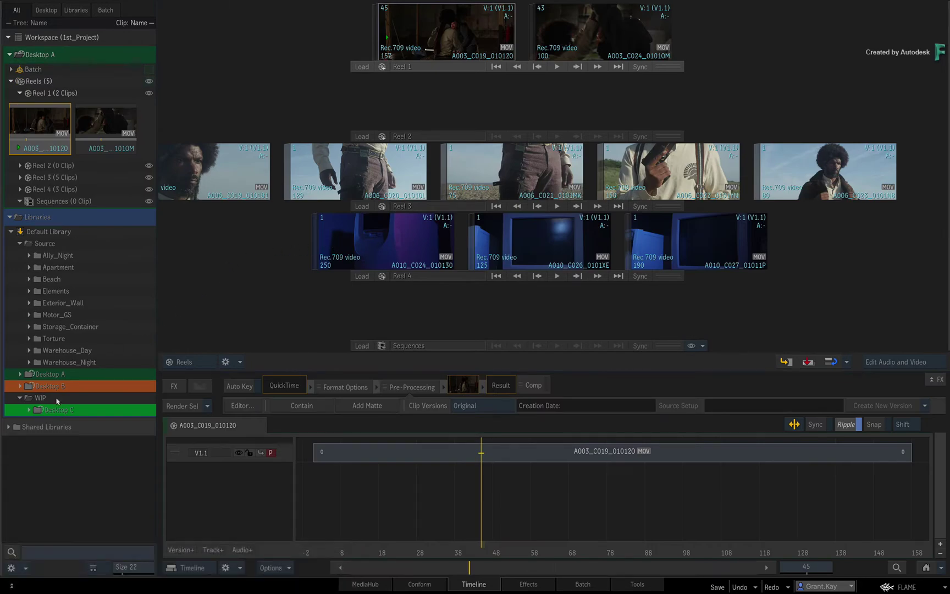
- Drag WIP/Desktop C from the Libraries tree onto the Reels area
{"action": "left_click_drag", "start_coordinate": [58, 411], "coordinate": [444, 307]}
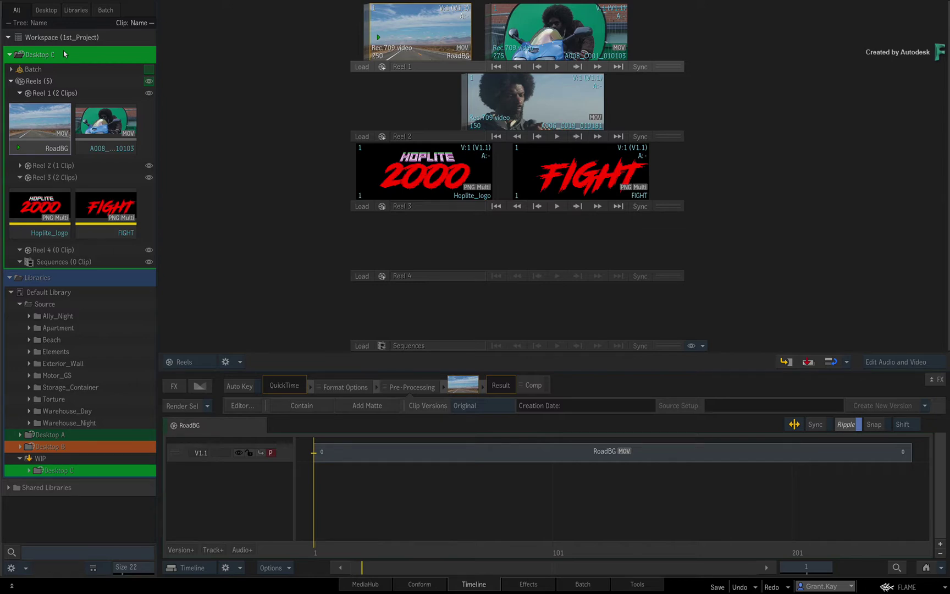
- Store the current Desktop C in WIP, replacing the existing Desktop C there
{"action": "left_click_drag", "start_coordinate": [64, 51], "coordinate": [67, 459]}
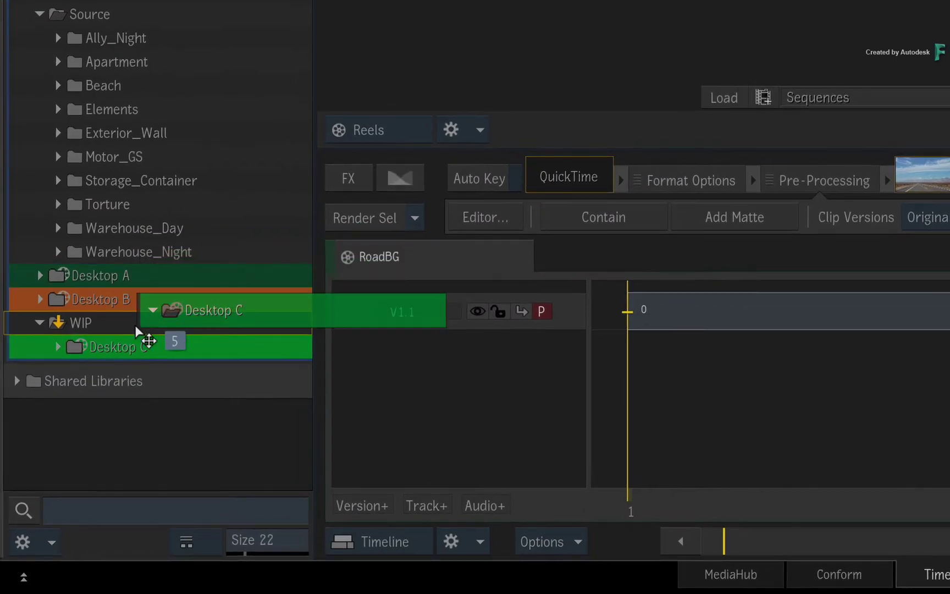
{"action": "left_click_drag", "start_coordinate": [136, 327], "coordinate": [135, 326]}
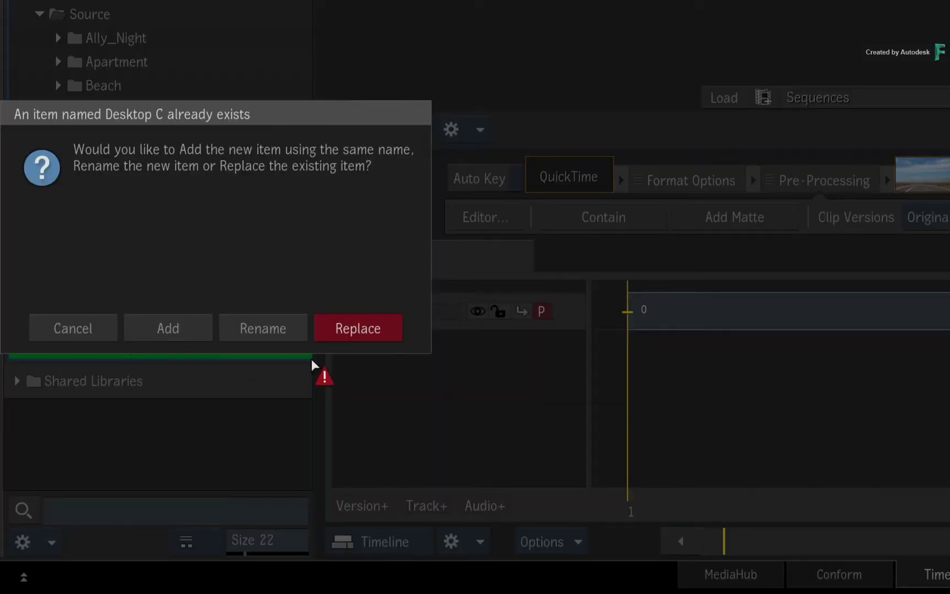
{"action": "left_click", "coordinate": [61, 329]}
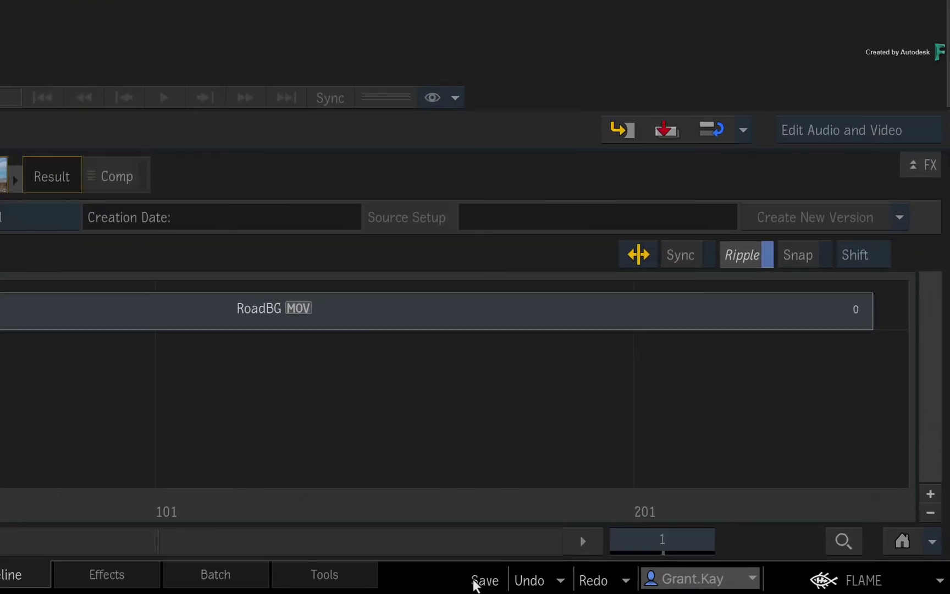
- Reopen the save-desktop settings and show the Destination library list
{"action": "left_click", "coordinate": [714, 586]}
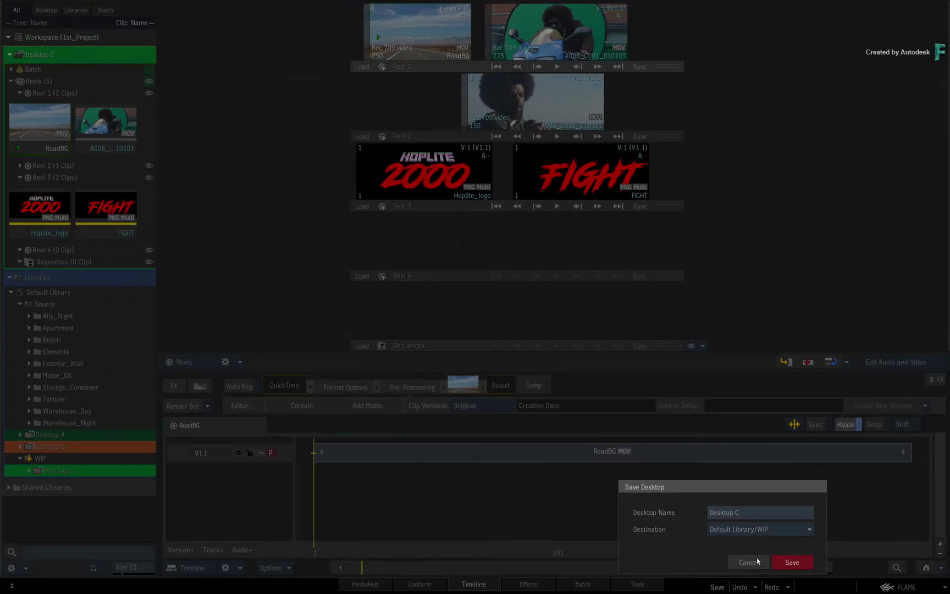
{"action": "left_click", "coordinate": [561, 524]}
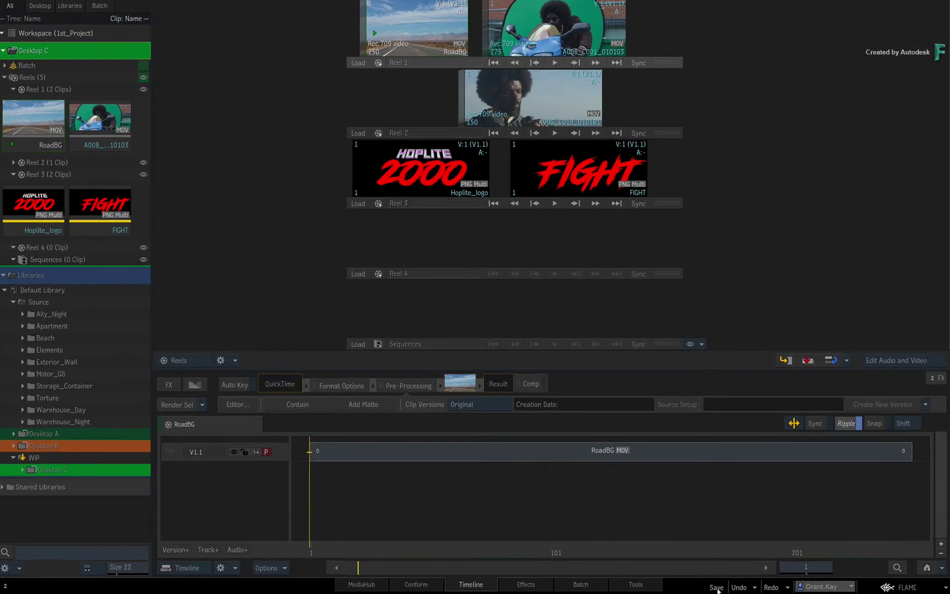
{"action": "left_click", "coordinate": [716, 587]}
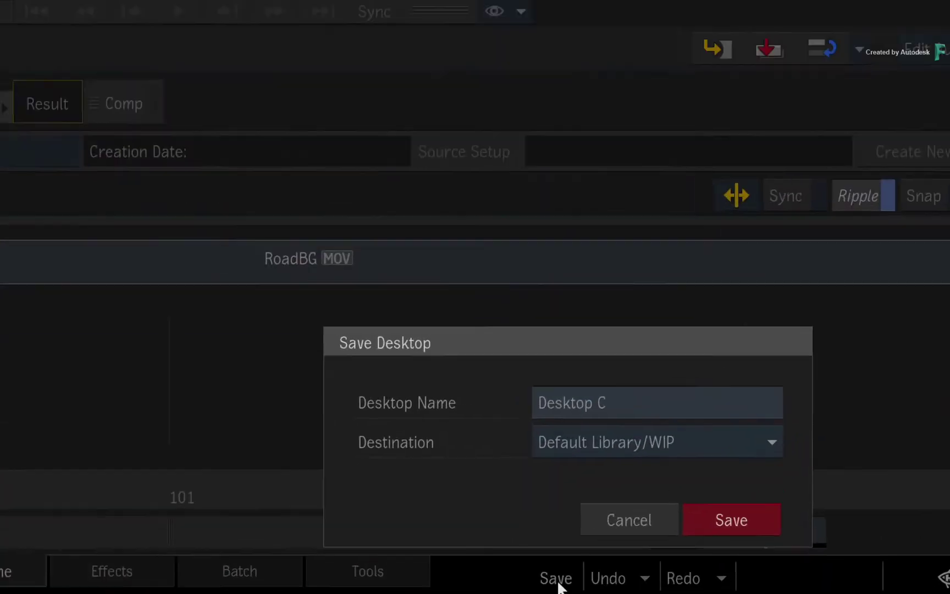
{"action": "left_click", "coordinate": [766, 530]}
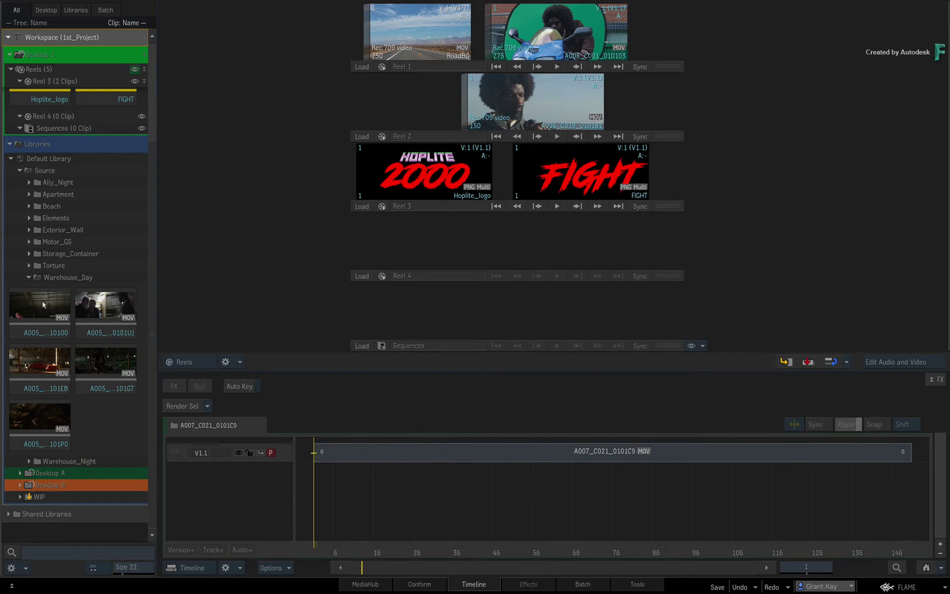
- Add Warehouse_Day clips A005_C002_010100 and A005_C011_0101UJ to Reel 4
{"action": "left_click_drag", "start_coordinate": [47, 304], "coordinate": [511, 245]}
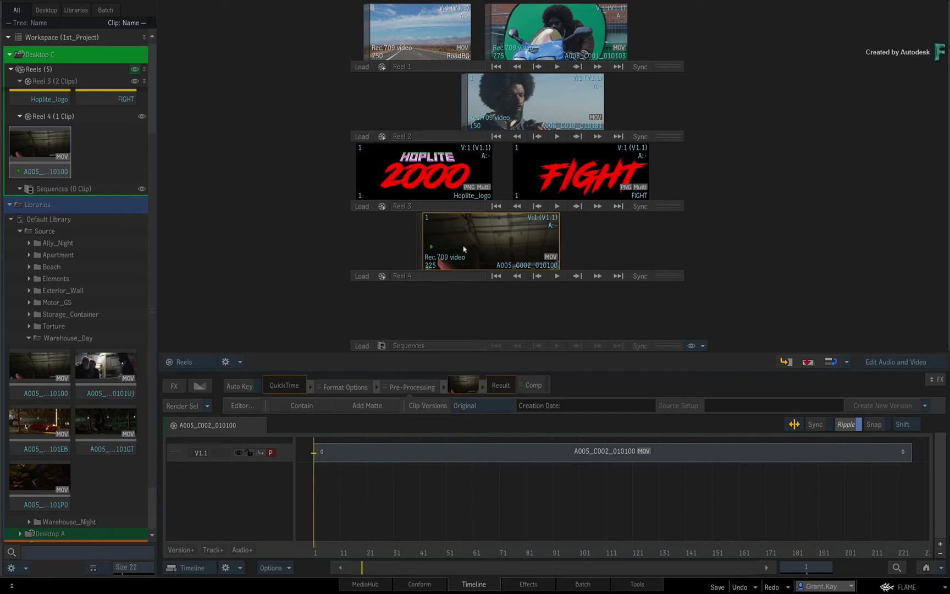
{"action": "left_click", "coordinate": [113, 375]}
{"action": "left_click_drag", "start_coordinate": [112, 375], "coordinate": [95, 120]}
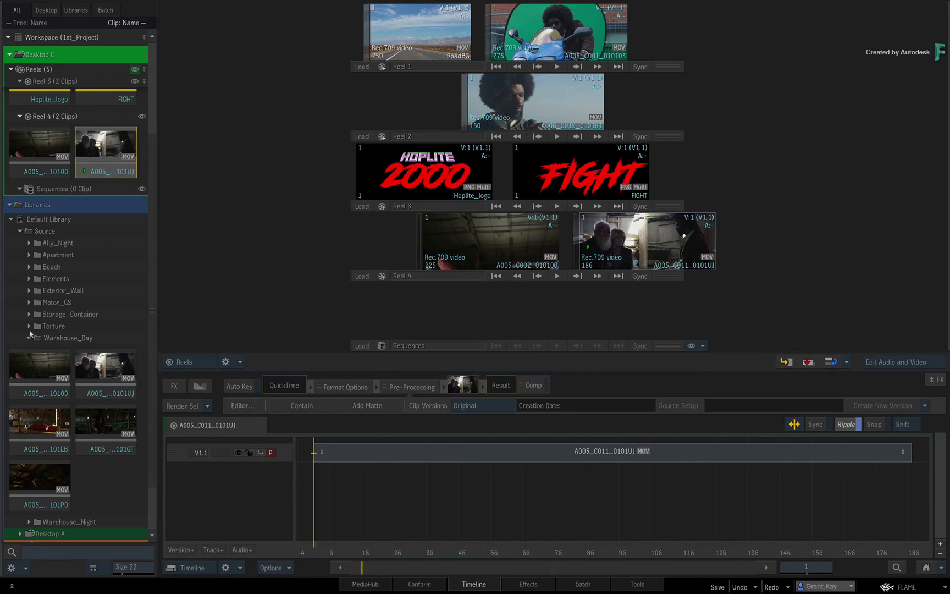
- Compare library and Reel 4 copies, then add A005_C033_0101EB at the start of Reel 4
{"action": "left_click", "coordinate": [26, 369]}
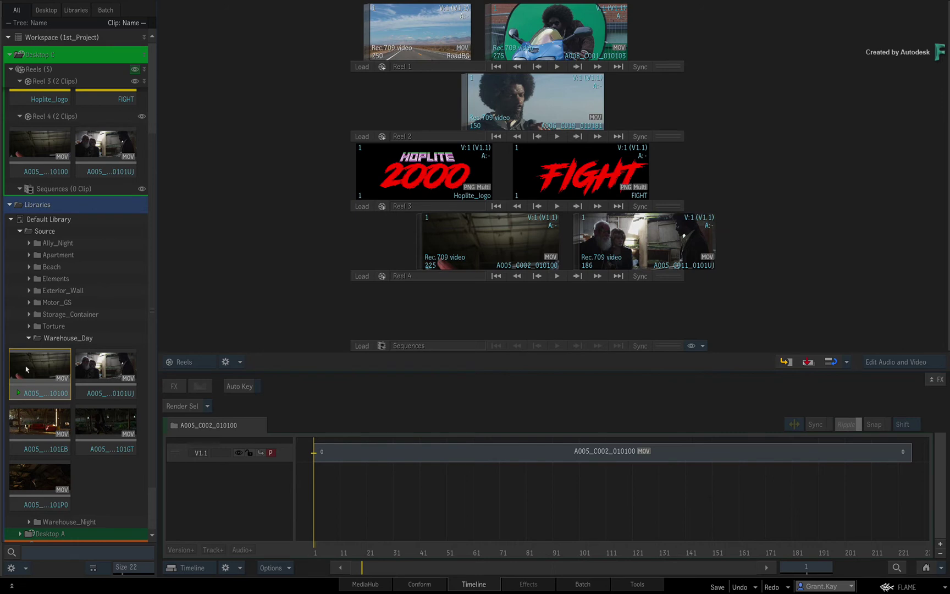
{"action": "left_click", "coordinate": [38, 157]}
{"action": "left_click", "coordinate": [104, 372]}
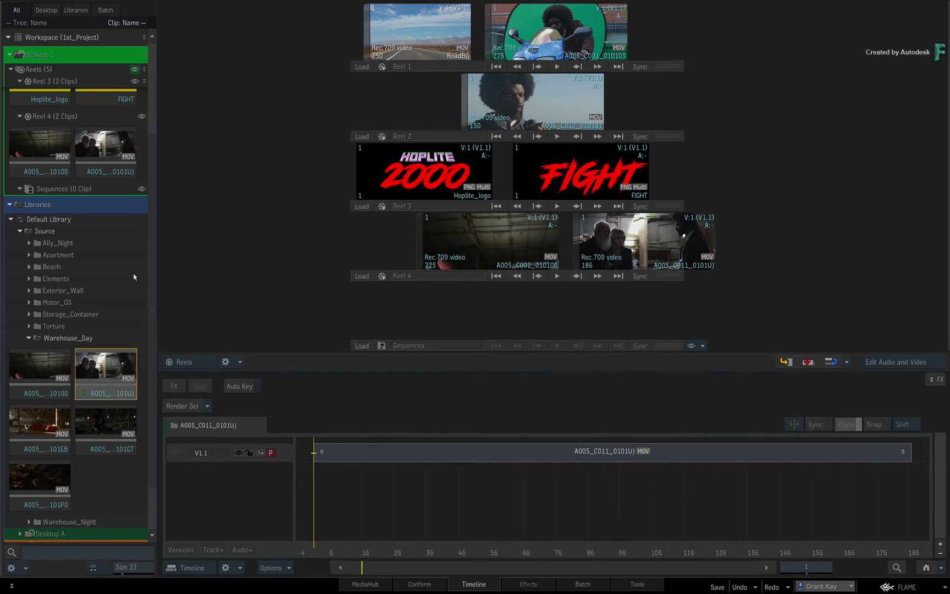
{"action": "left_click", "coordinate": [110, 153]}
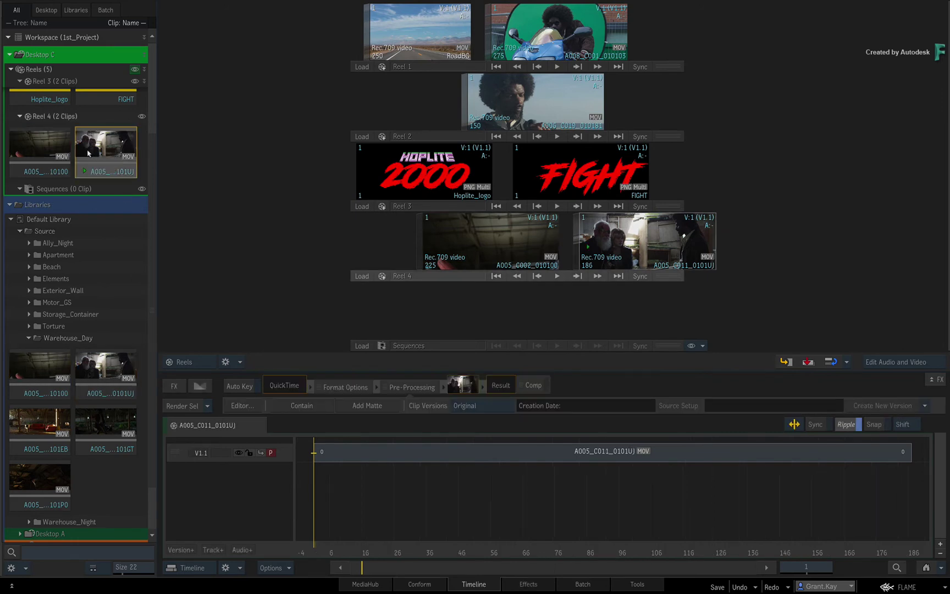
{"action": "left_click", "coordinate": [114, 362]}
{"action": "left_click", "coordinate": [40, 365]}
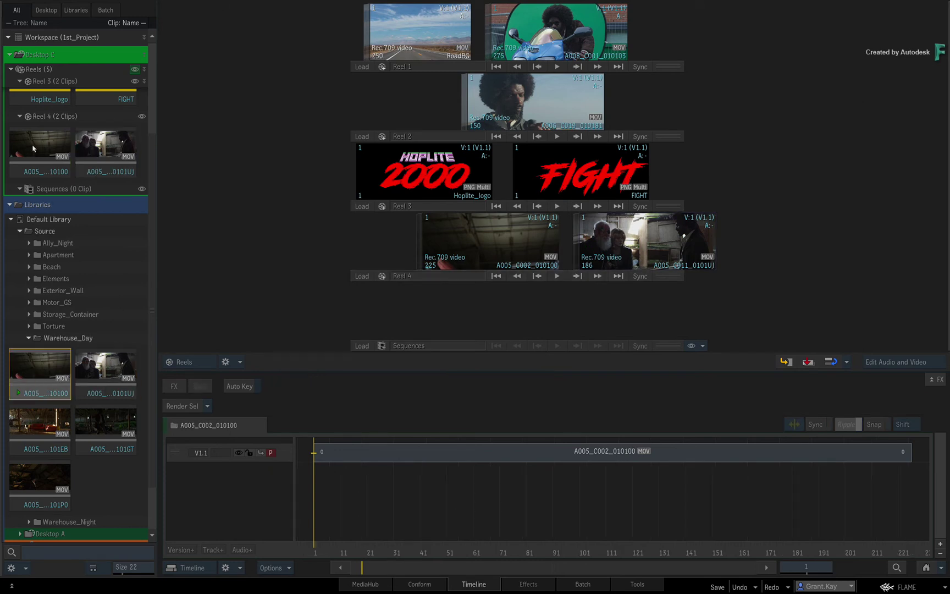
{"action": "left_click", "coordinate": [33, 148]}
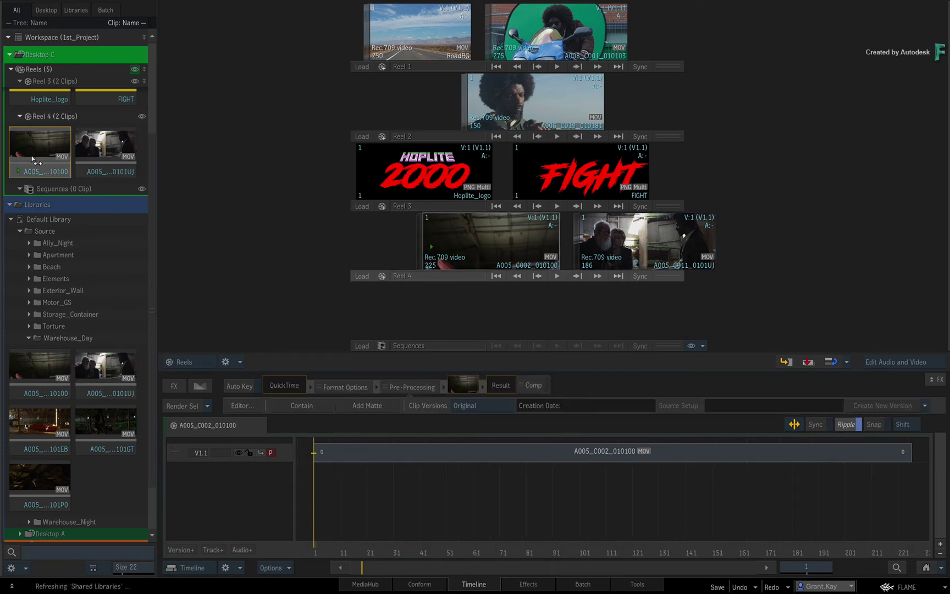
{"action": "left_click", "coordinate": [45, 422]}
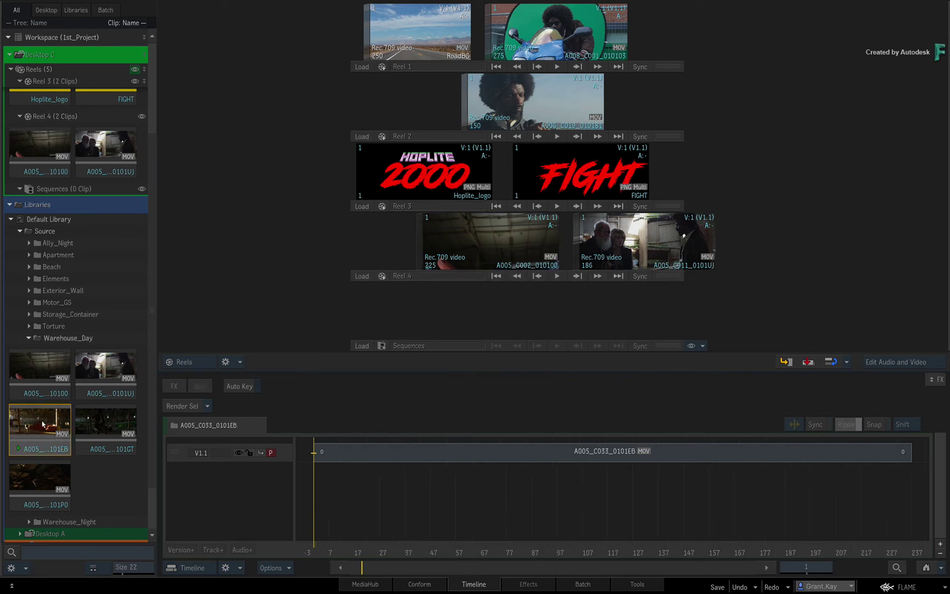
{"action": "left_click_drag", "start_coordinate": [41, 430], "coordinate": [349, 256]}
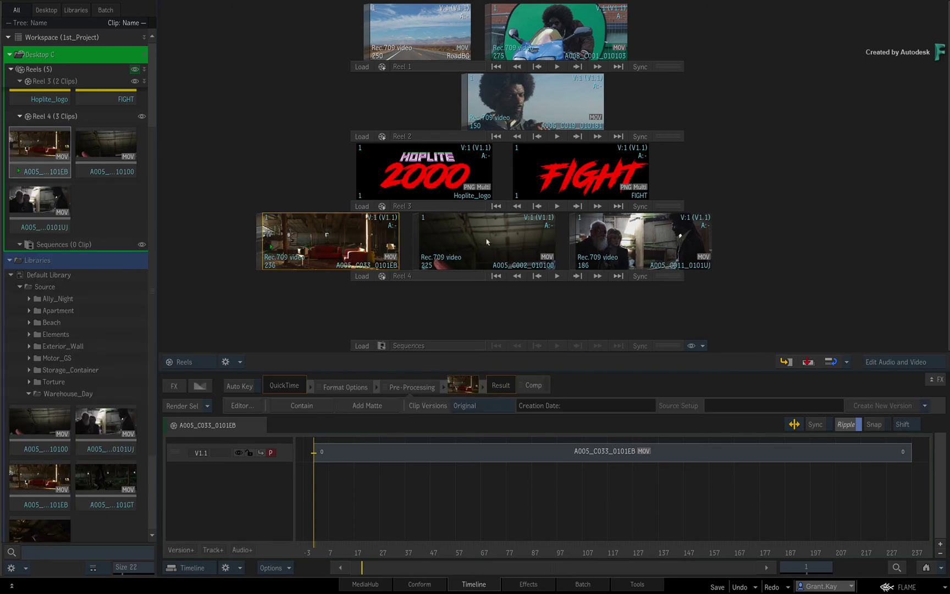
- Check A005_C033_0101EB copies, collapse Source, and dismiss Desktop B's options without replacing
{"action": "left_click", "coordinate": [40, 481]}
{"action": "left_click", "coordinate": [43, 157]}
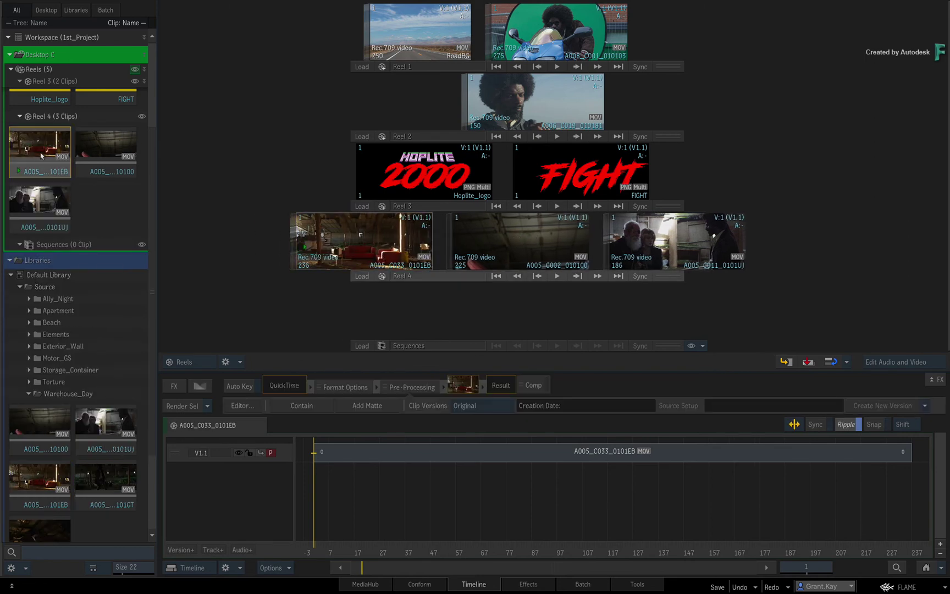
{"action": "left_click", "coordinate": [19, 287]}
{"action": "right_click", "coordinate": [75, 440]}
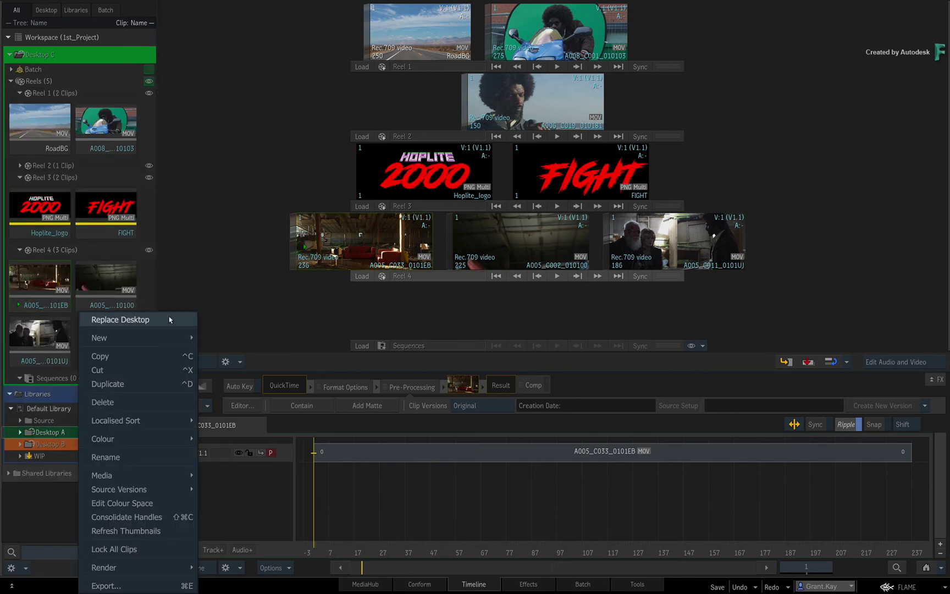
{"action": "left_click", "coordinate": [517, 318]}
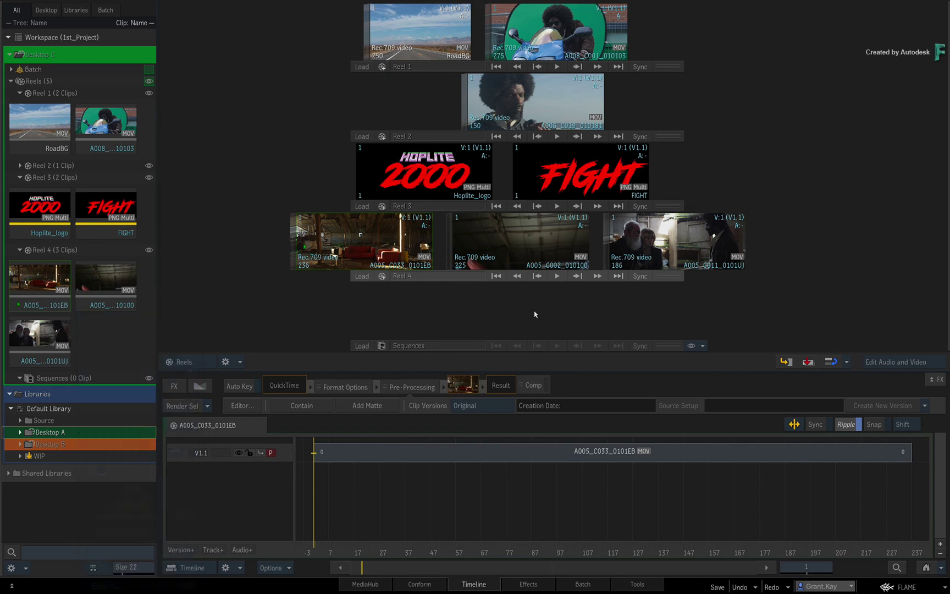
- Append Warehouse_Day clip A005_C037_0101GT to the end of Reel 4
{"action": "left_click", "coordinate": [21, 420]}
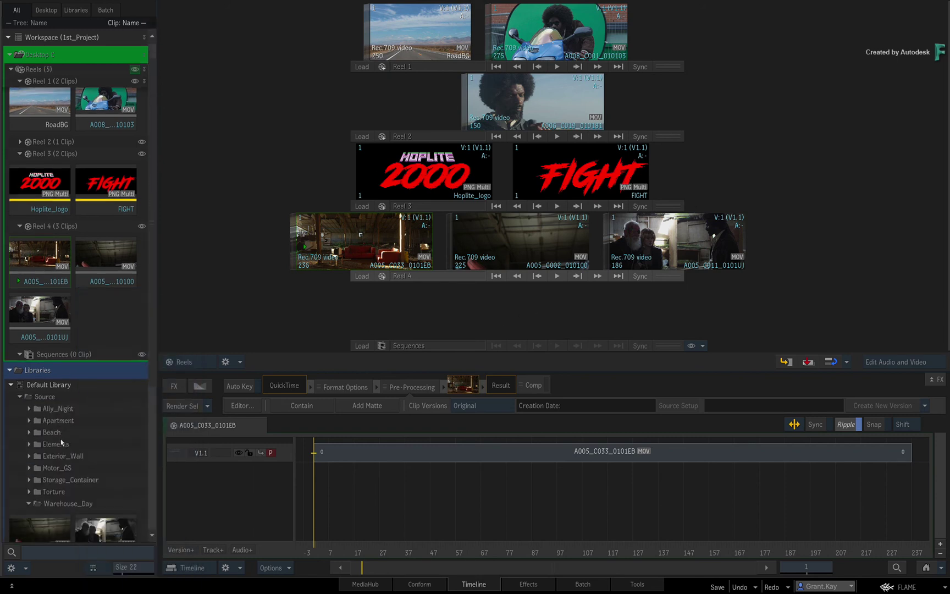
{"action": "scroll", "coordinate": [61, 442], "scroll_direction": "down", "scroll_amount": 4}
{"action": "left_click", "coordinate": [103, 483]}
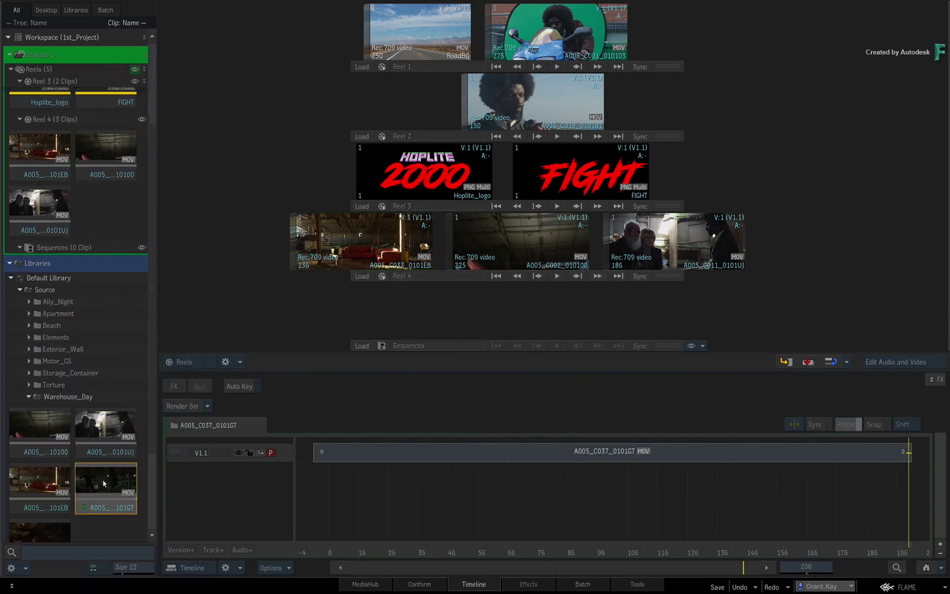
{"action": "left_click_drag", "start_coordinate": [581, 344], "coordinate": [780, 265]}
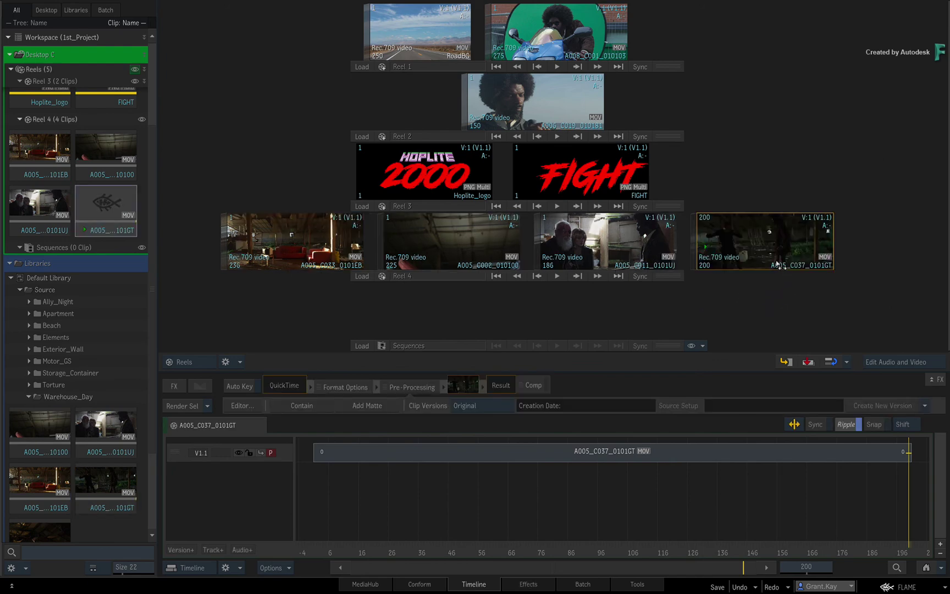